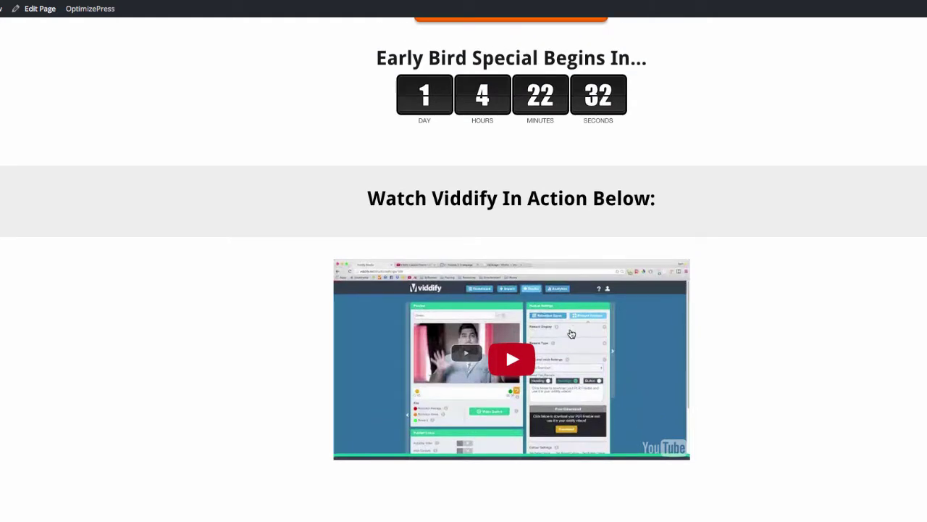
Play the embedded Viddify demo, solve its three-square puzzle, and copy the YouTube video URL
click(498, 378)
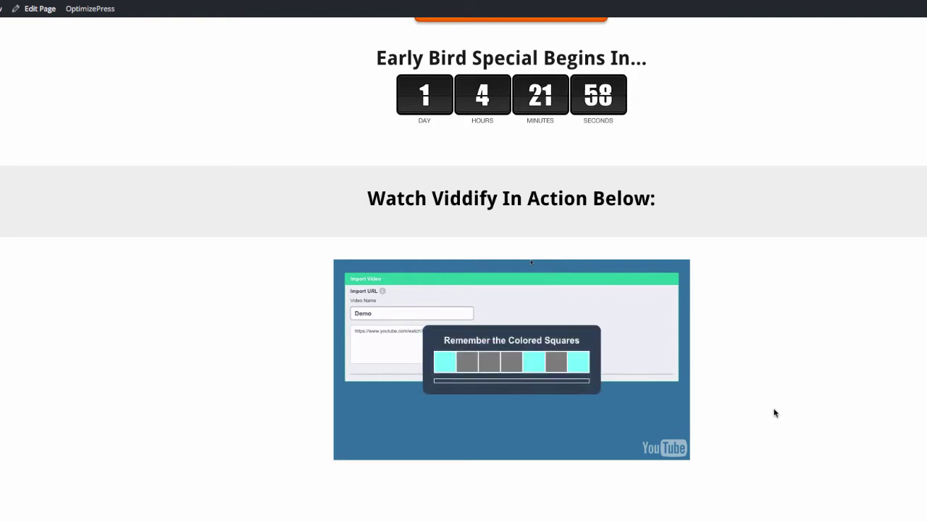
click(444, 362)
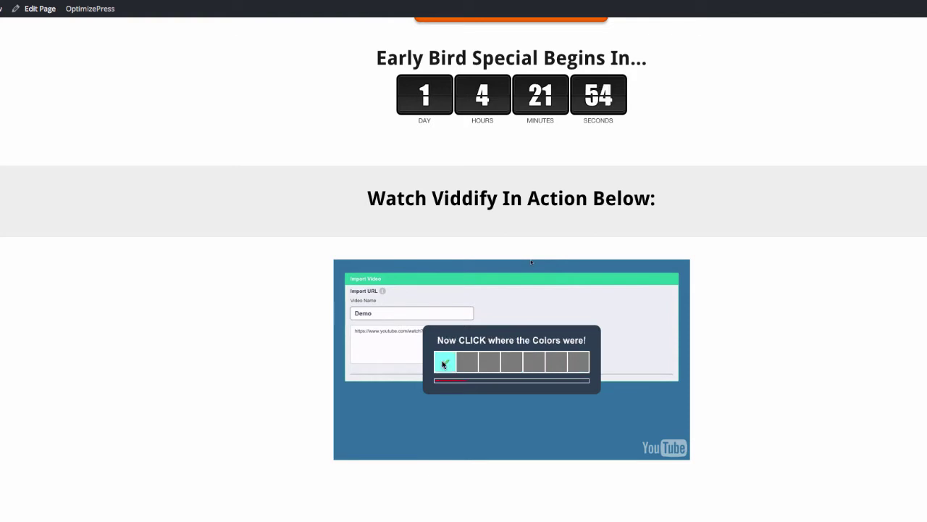
click(531, 361)
click(582, 362)
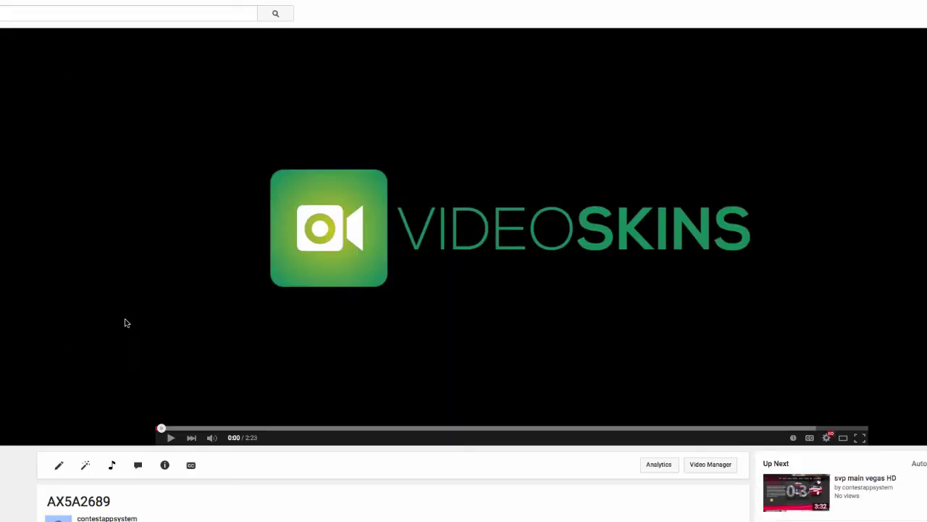
right_click(360, 233)
click(396, 239)
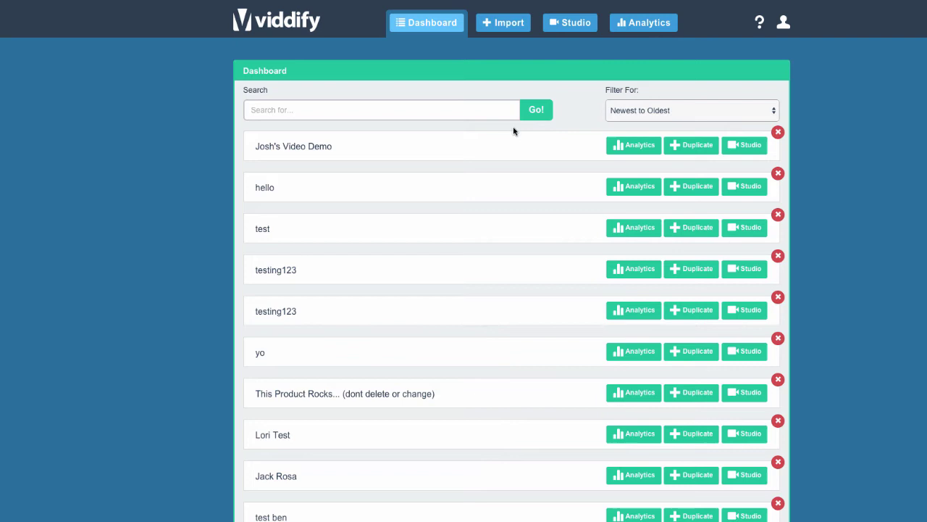
Import the copied YouTube link into Viddify as a new named video
click(508, 25)
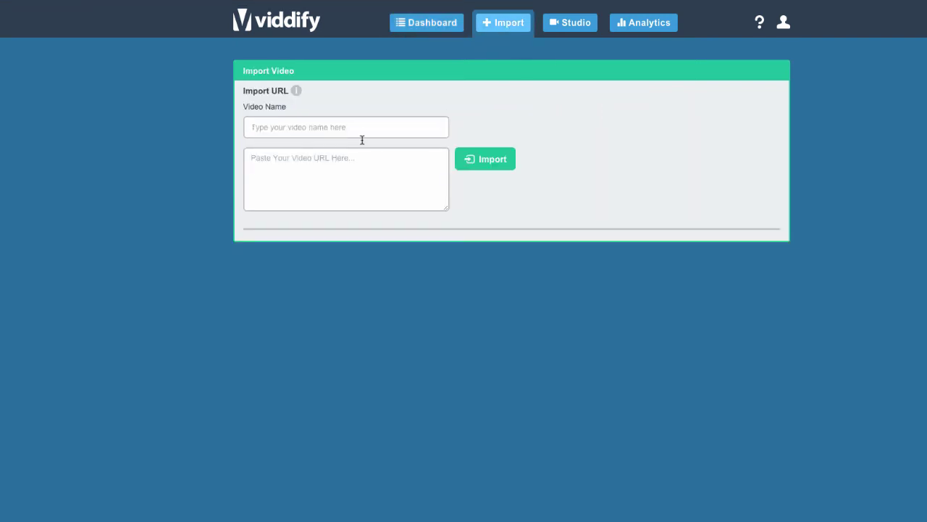
click(364, 129)
text(Viddif)
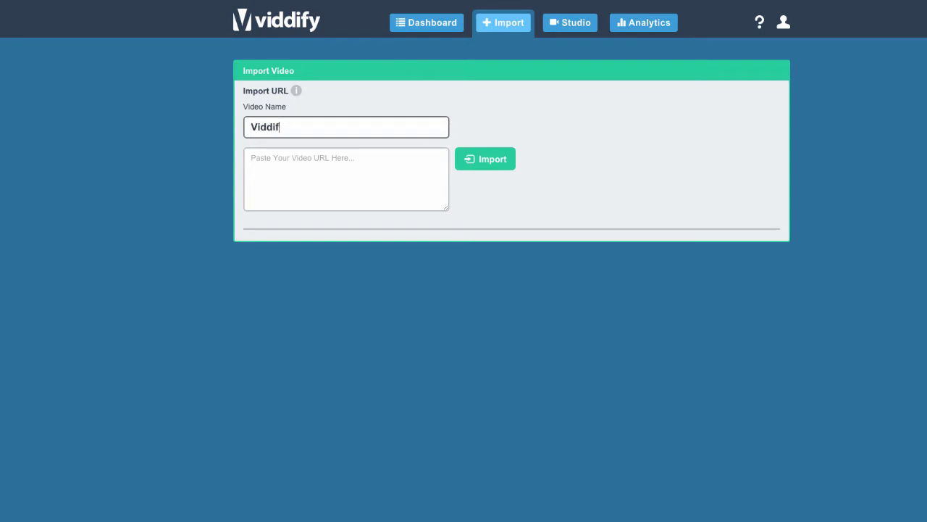
text(y Management )
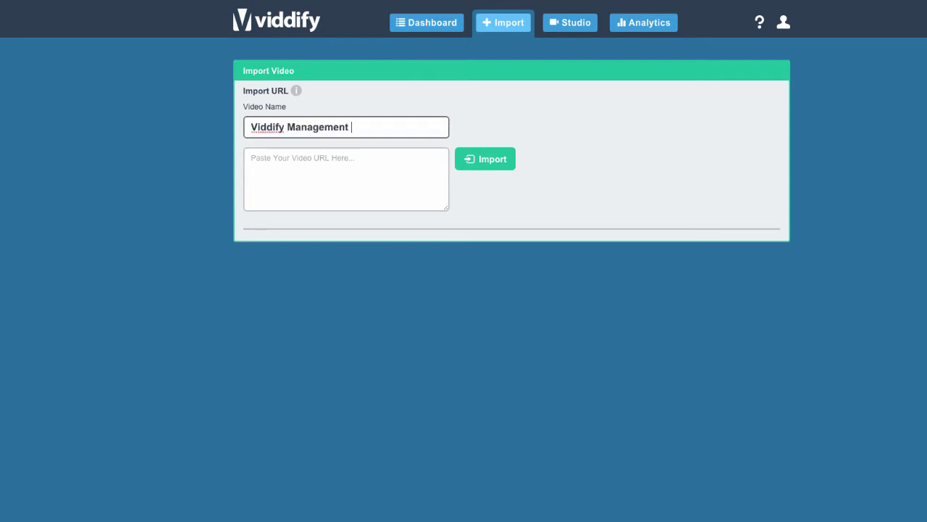
text(system)
key(Tab)
text(https://youtu.be/GRSgDC6ONKk)
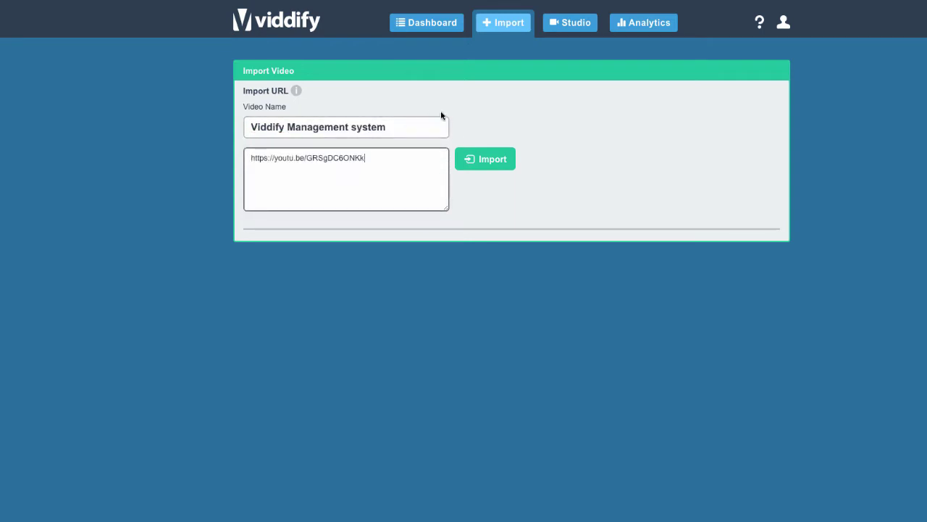
click(496, 159)
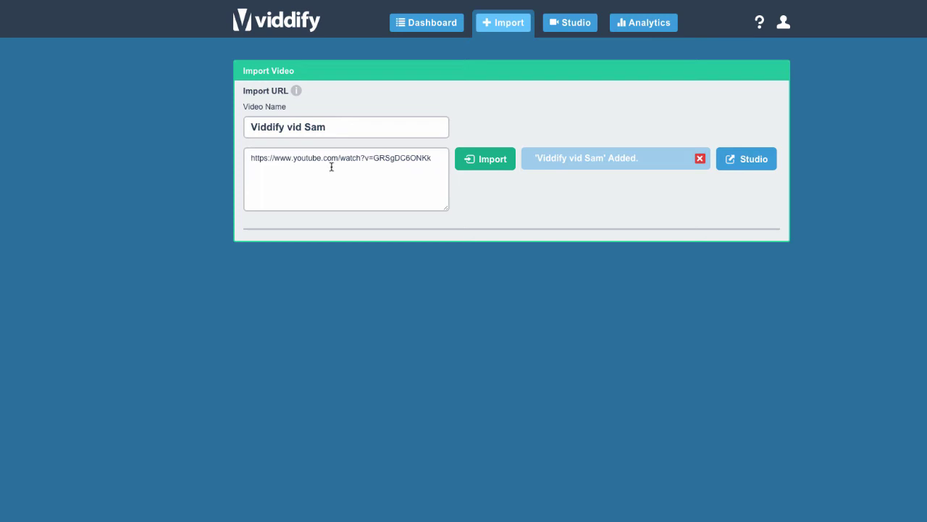
Open the newly imported video in the Viddify Studio
drag(251, 158, 411, 157)
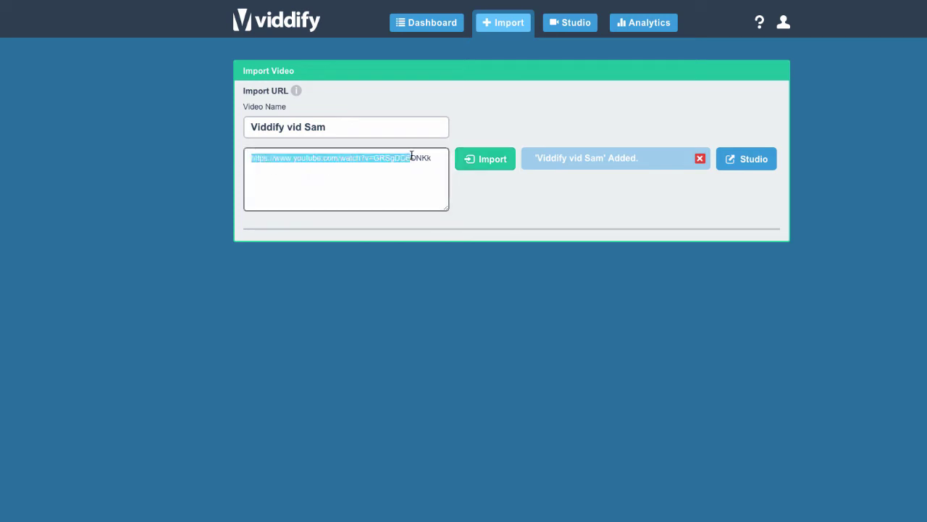
click(407, 180)
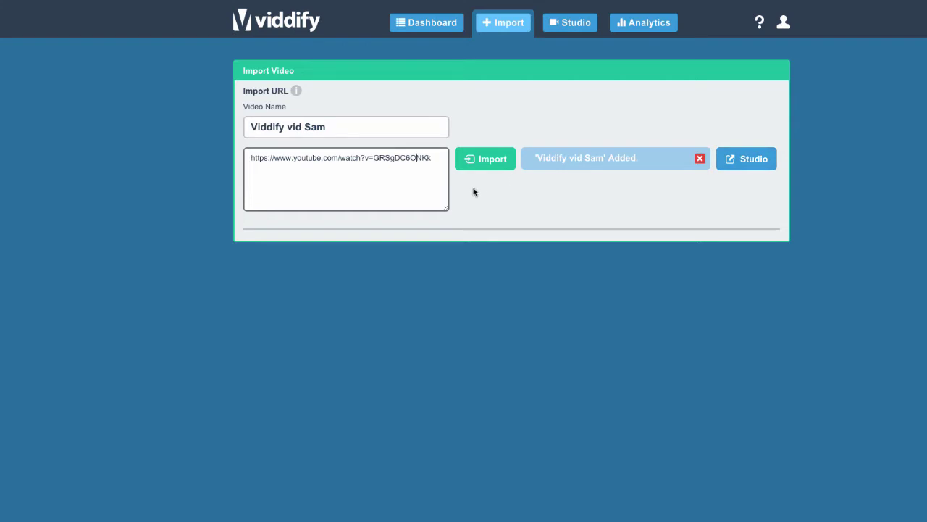
click(732, 160)
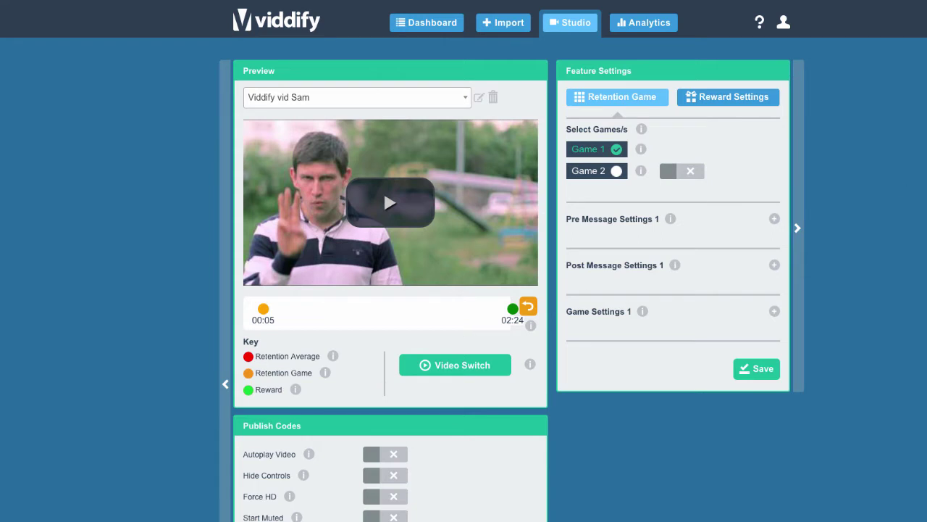
Turn on Autoplay Video, Hide Controls and Force HD under Publish Codes
click(769, 99)
click(661, 98)
click(728, 104)
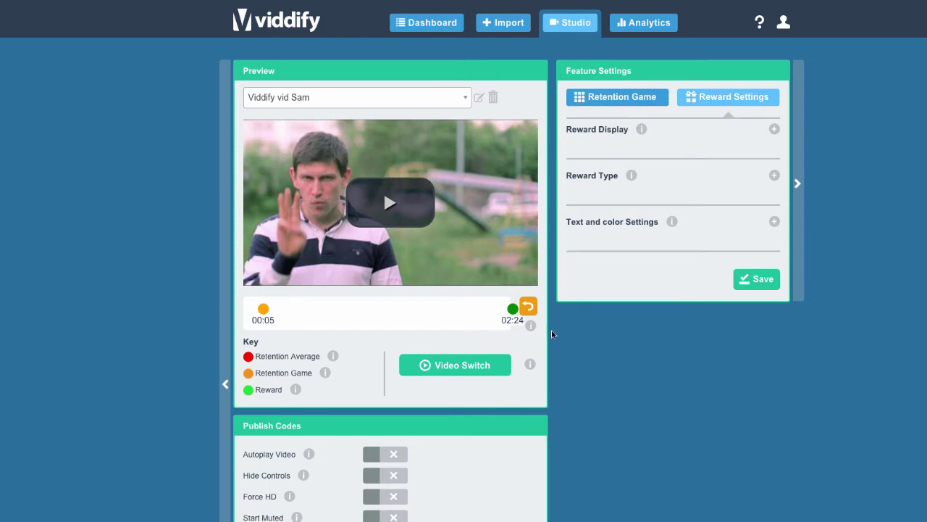
click(384, 453)
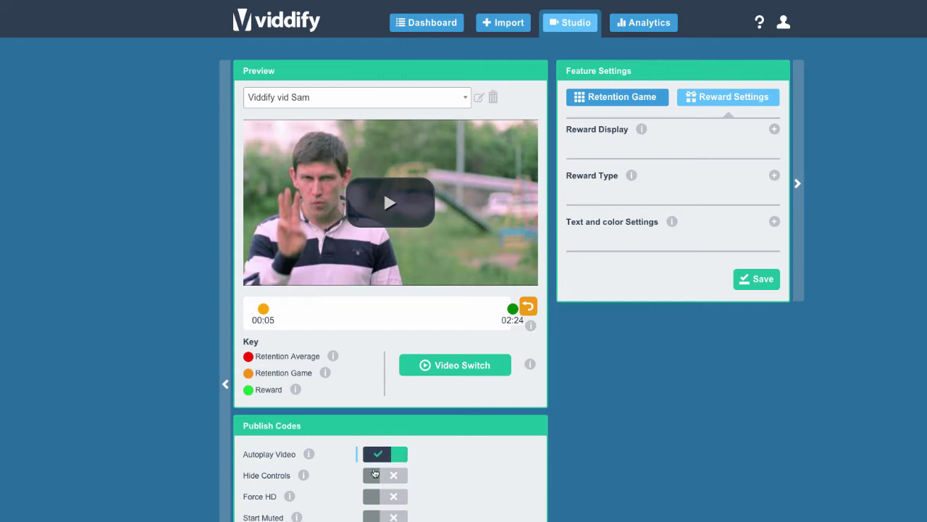
click(386, 476)
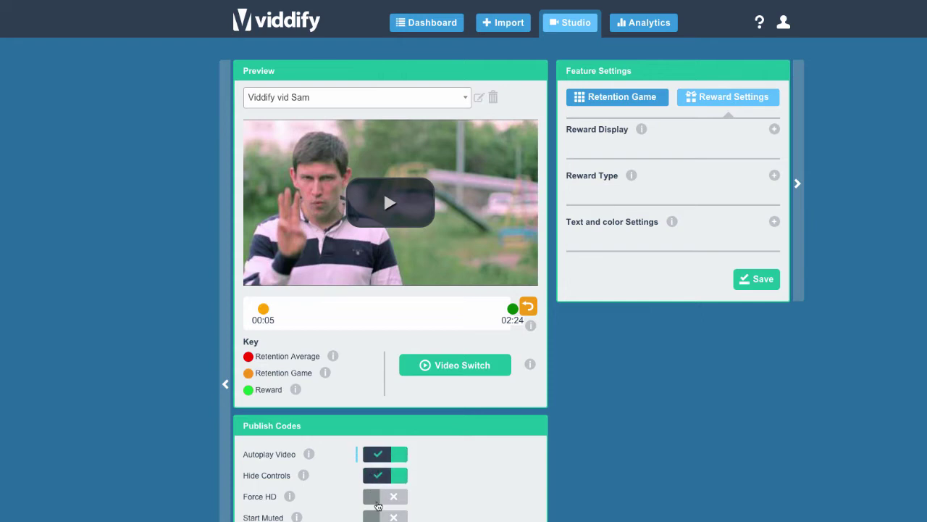
click(376, 498)
scroll(370, 470, down, 1)
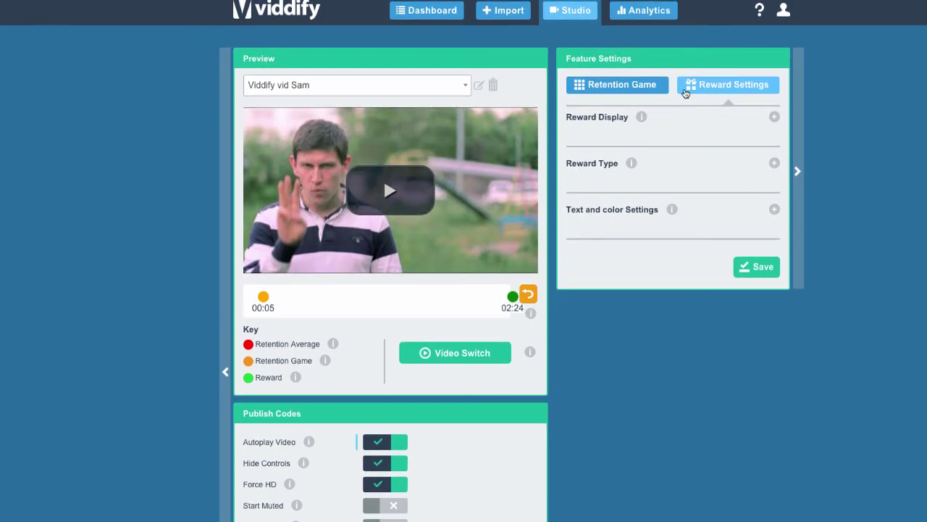
Expand the retention game's first pre-message settings and highlight 'this puzzle' in its message
click(640, 98)
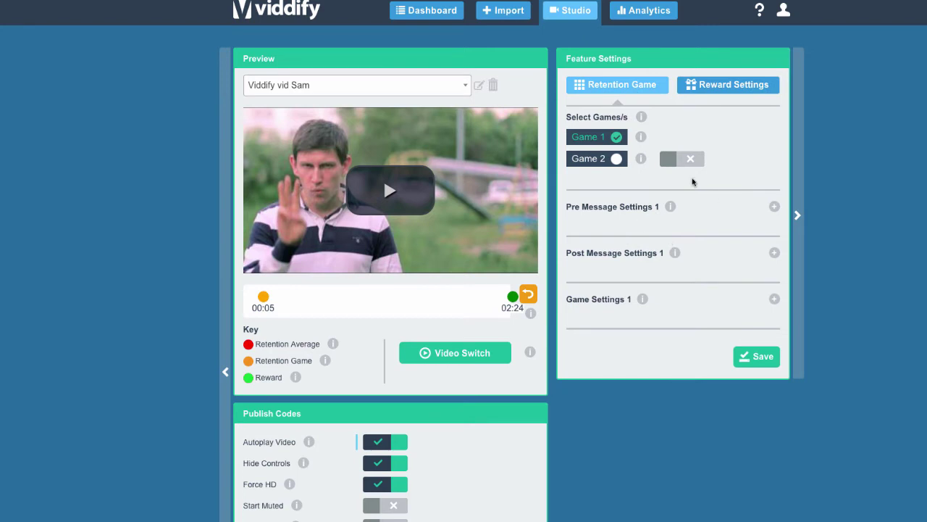
click(774, 207)
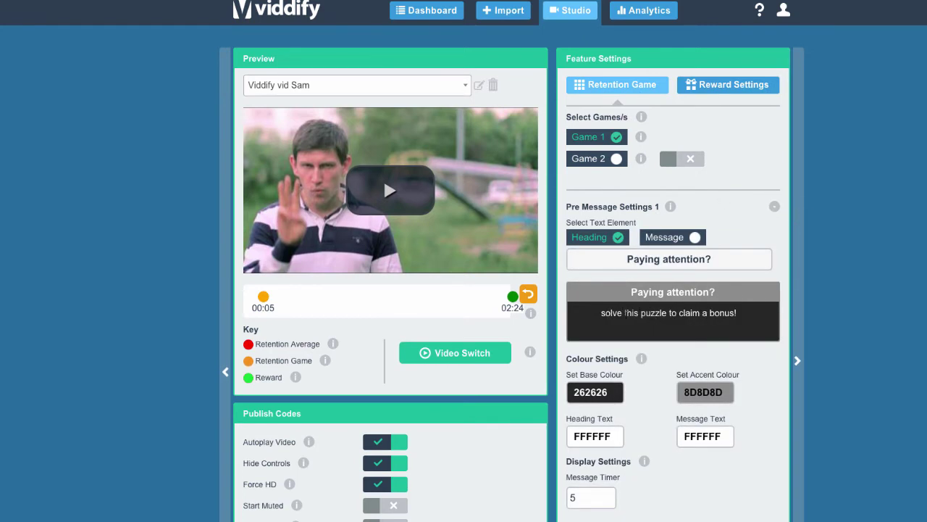
drag(626, 312, 658, 312)
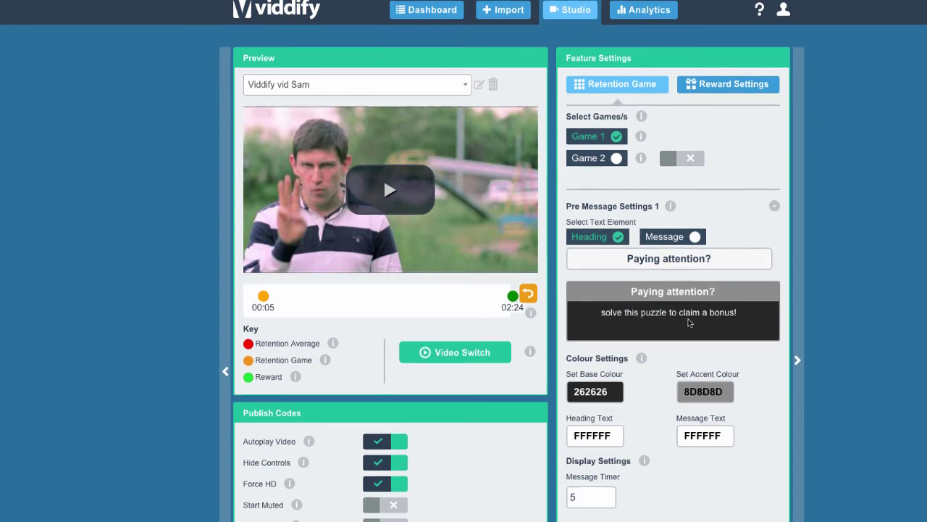
scroll(686, 135, up, 1)
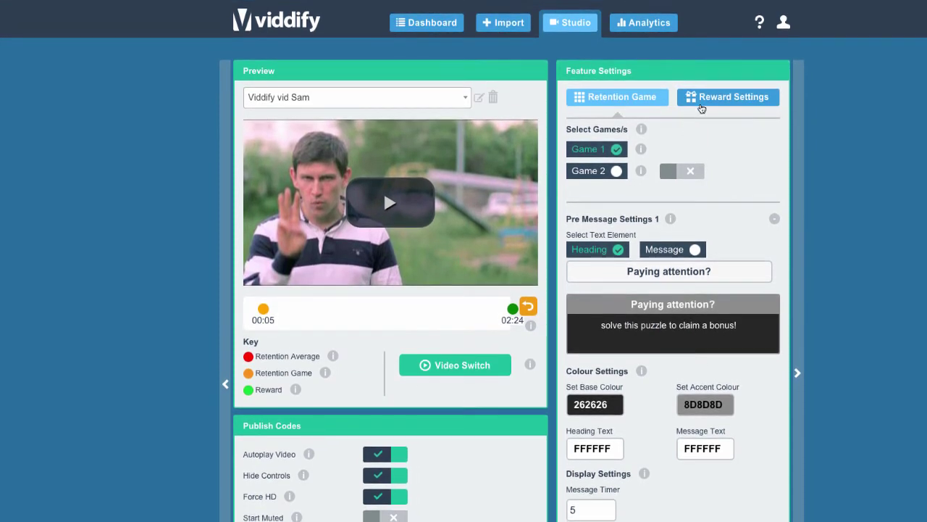
click(699, 102)
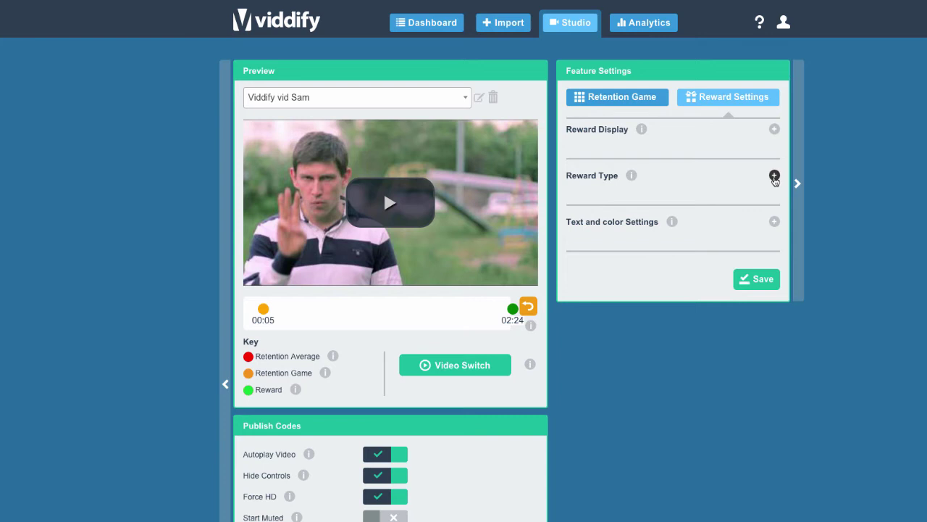
Set the reward type to Unlock URL Link with the pasted YouTube address, Free Download off
click(774, 129)
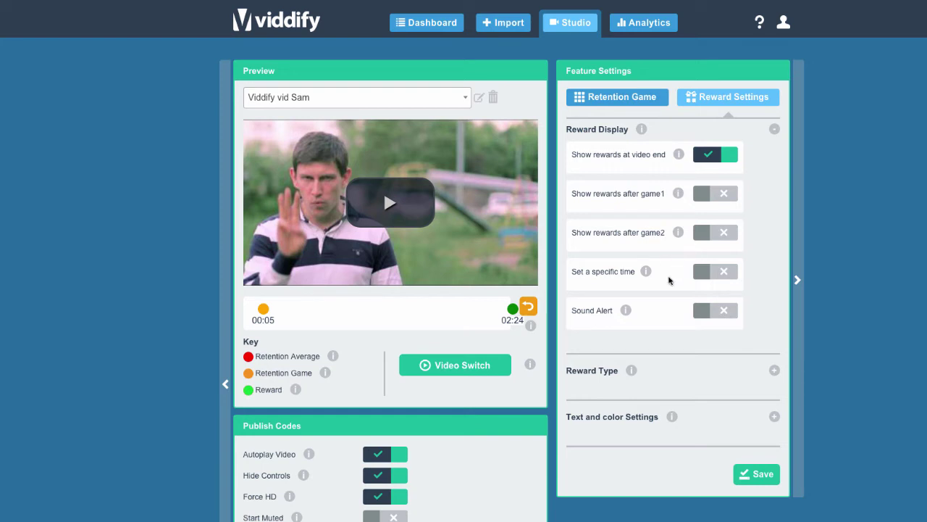
scroll(688, 290, down, 1)
click(773, 366)
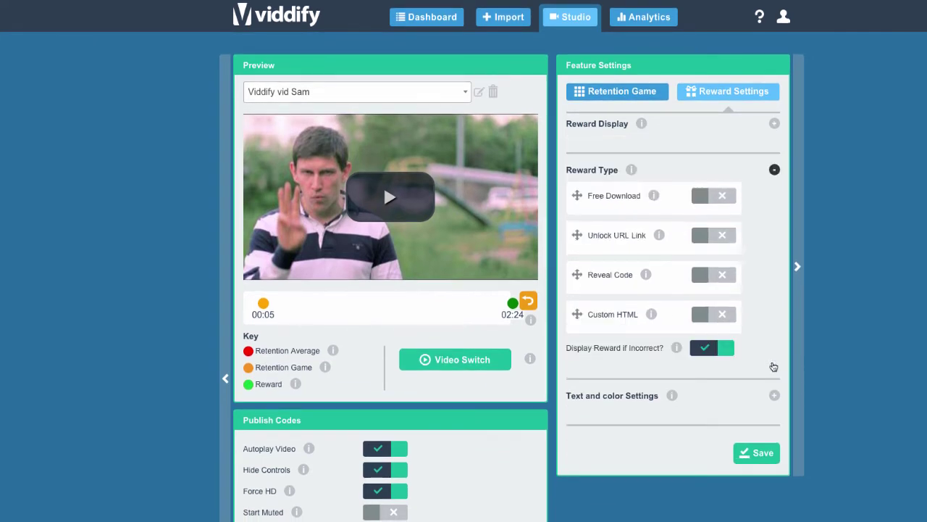
click(709, 196)
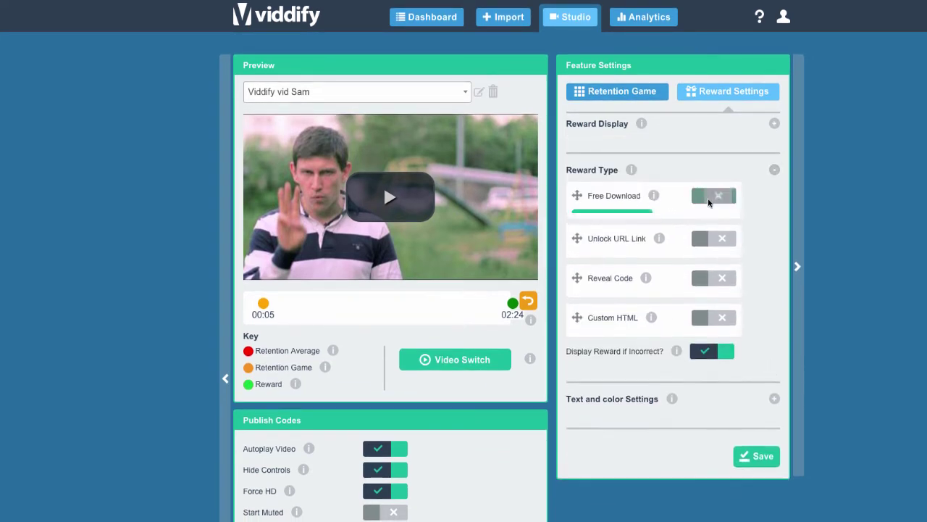
scroll(696, 289, down, 1)
click(699, 254)
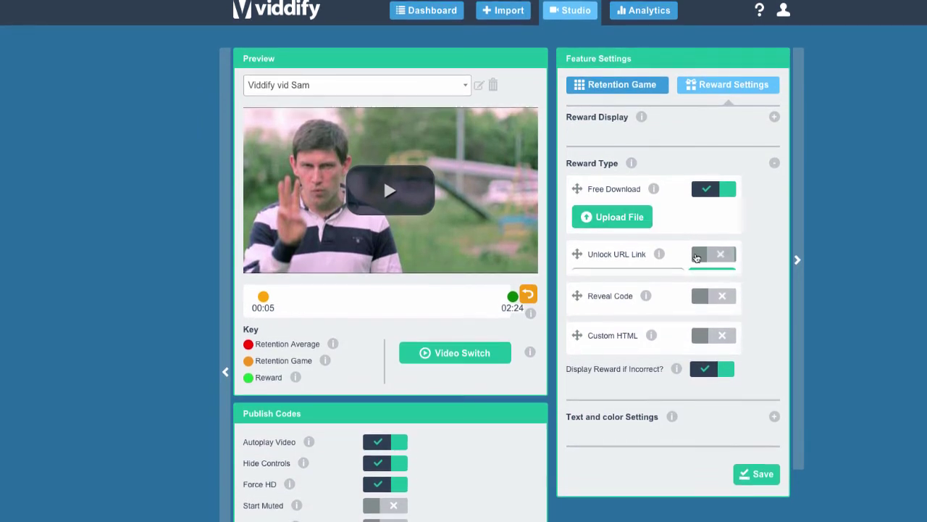
click(721, 190)
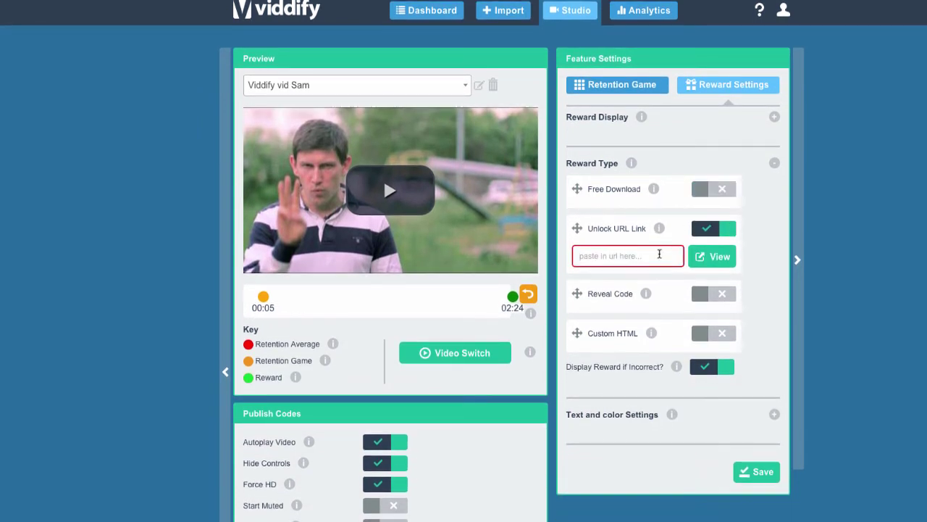
key(ctrl+v)
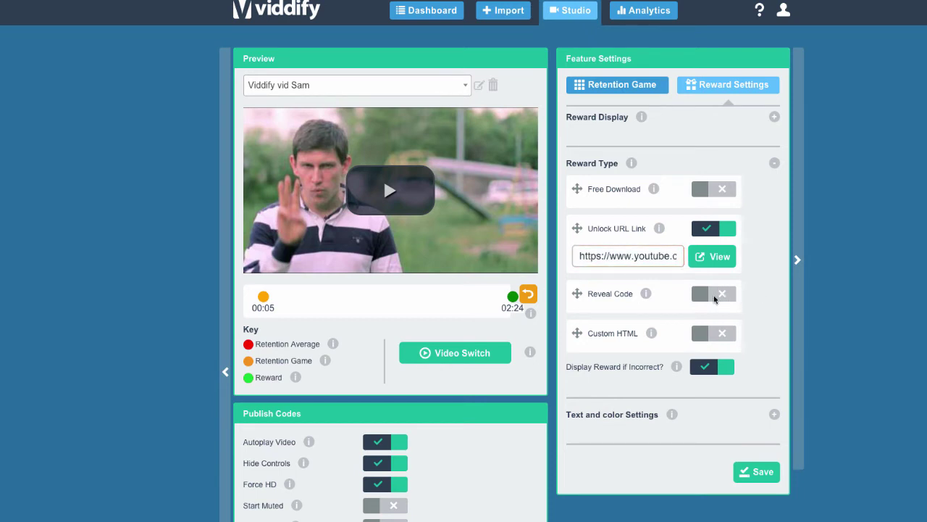
Style the Unlock URL Link reward with a dark brown base and dark red accent and button
click(774, 417)
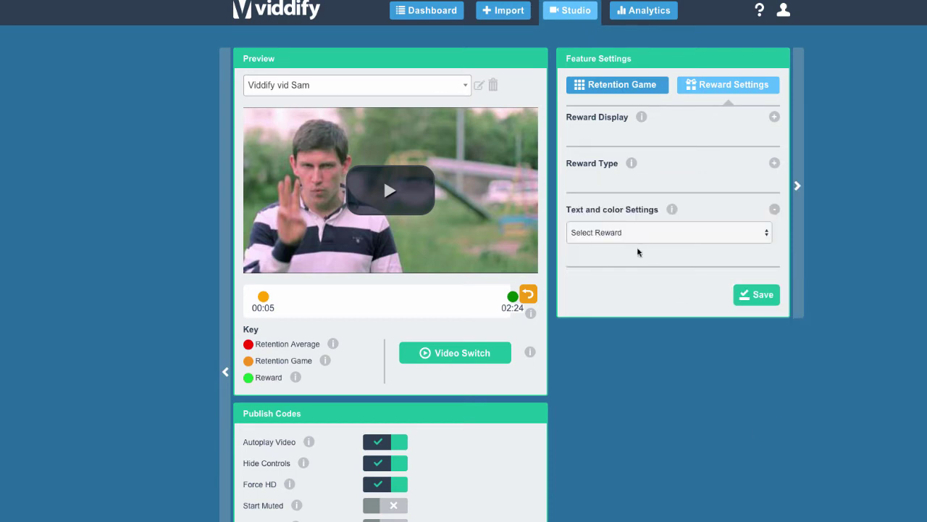
click(650, 230)
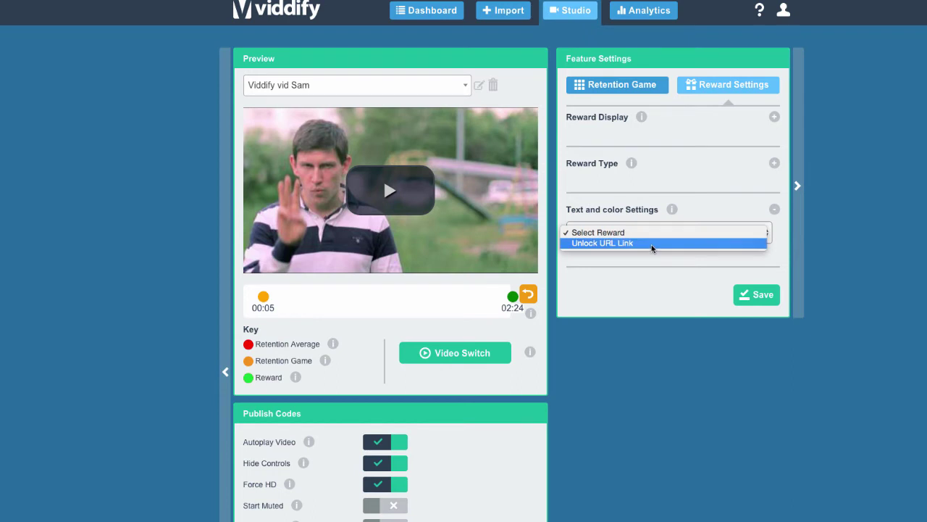
click(651, 244)
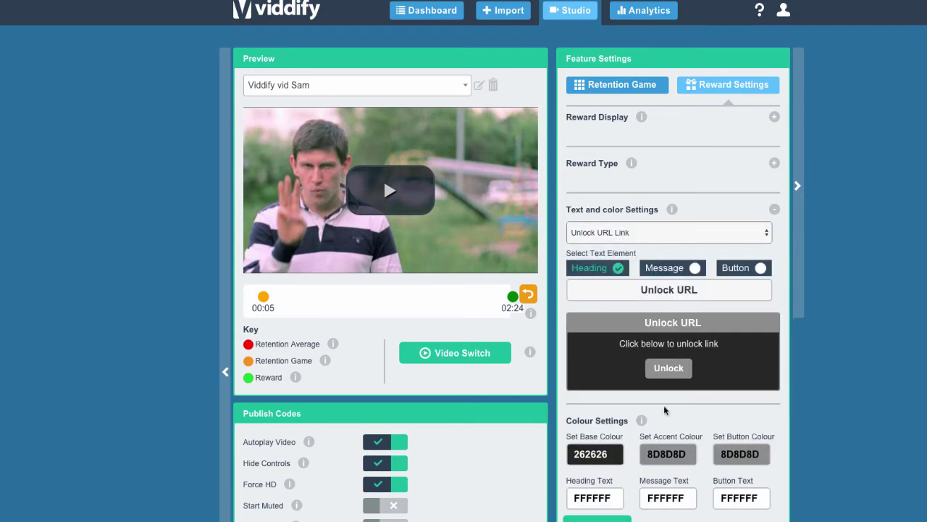
click(594, 454)
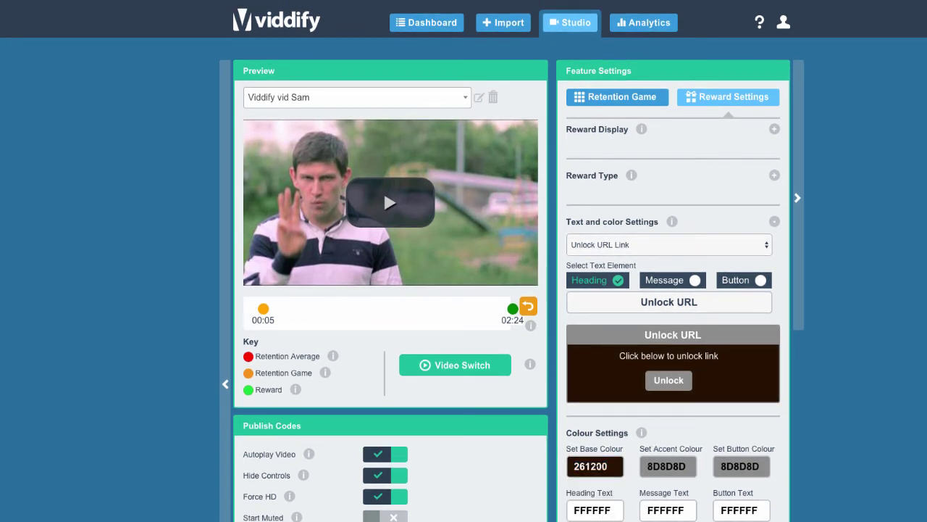
click(667, 465)
click(744, 496)
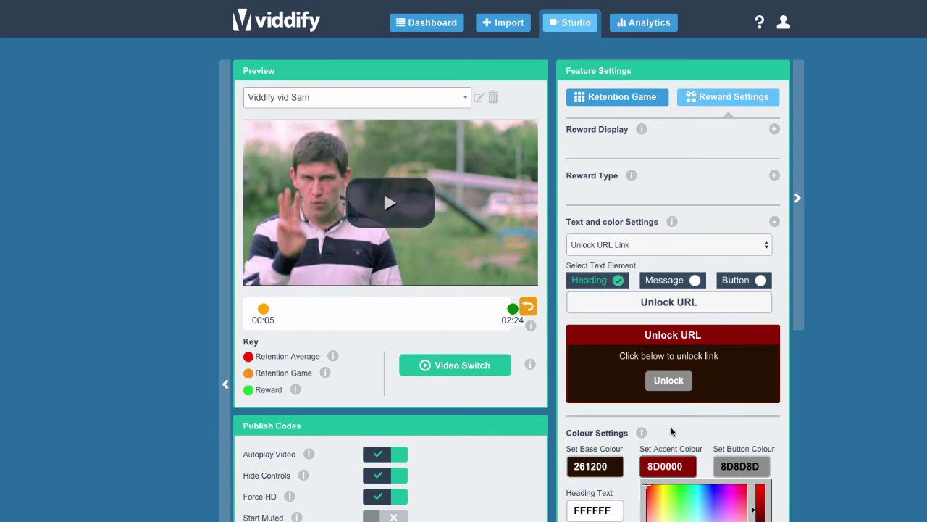
click(734, 457)
click(752, 471)
text(8D0000)
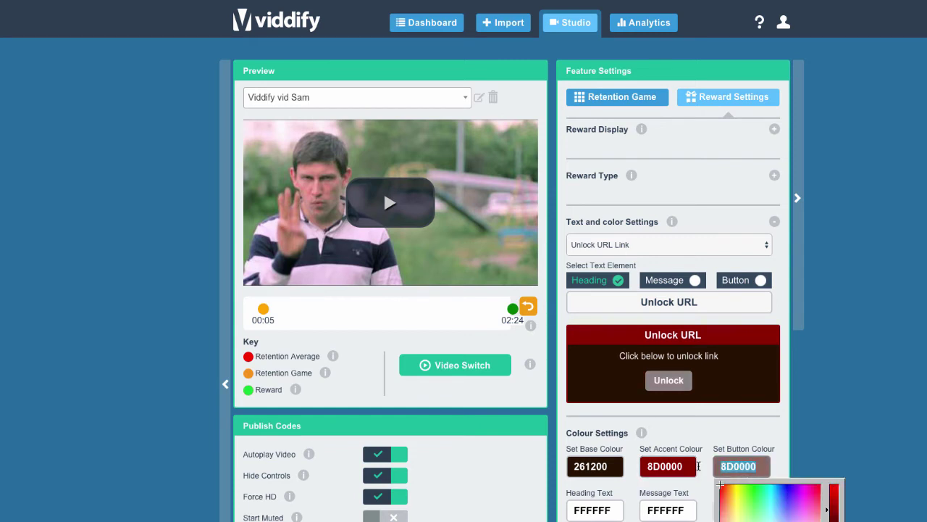
key(Return)
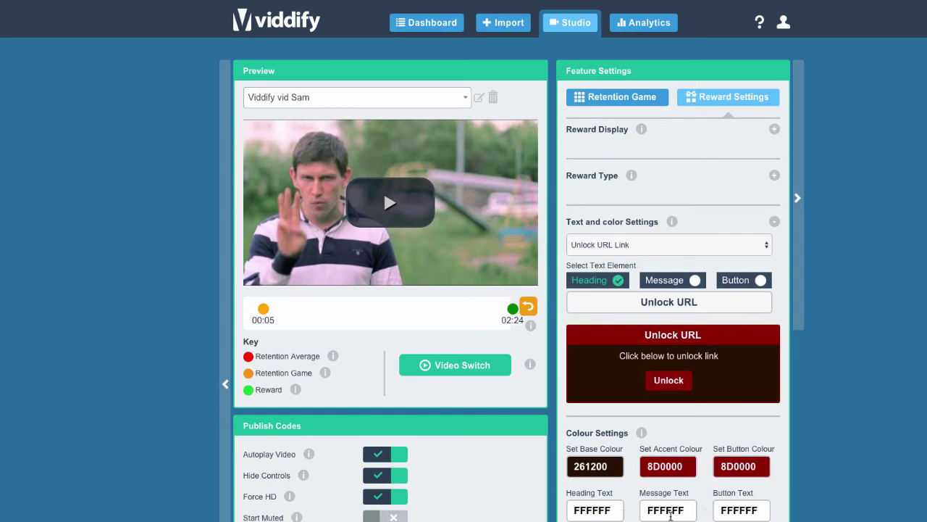
Change the reward base colour to 262626, then lighten it to near white
click(606, 511)
click(599, 506)
text(262626)
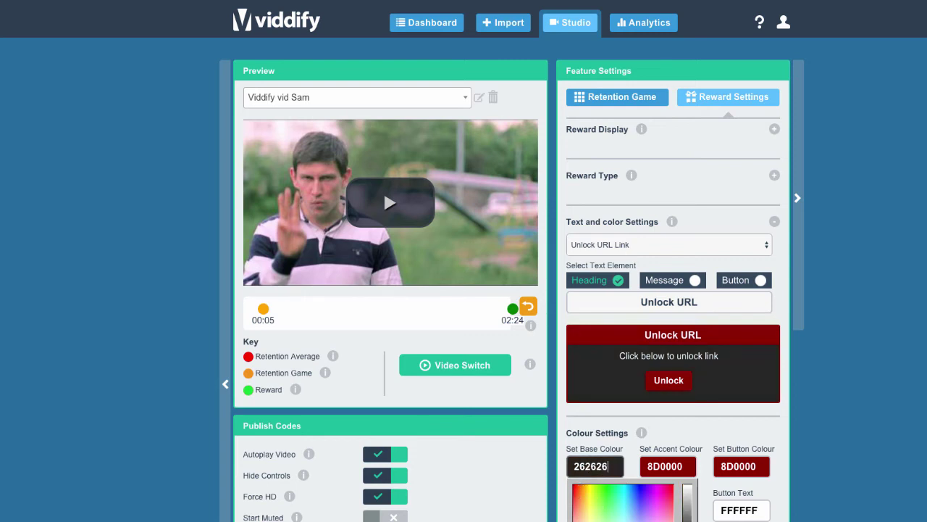
key(Return)
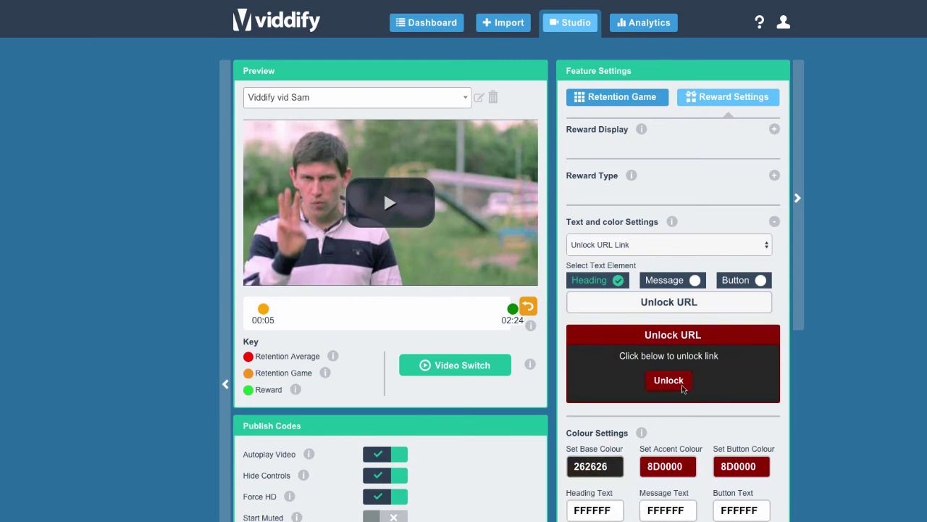
click(605, 470)
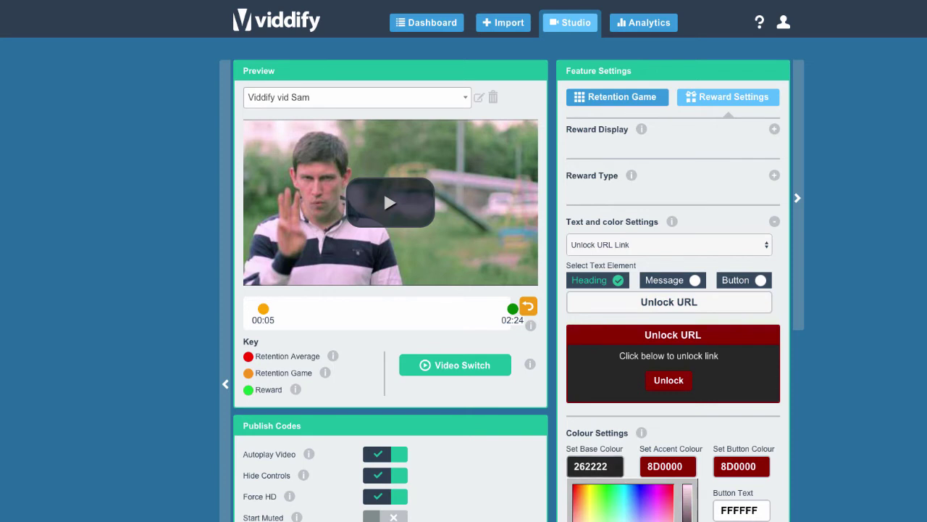
click(692, 489)
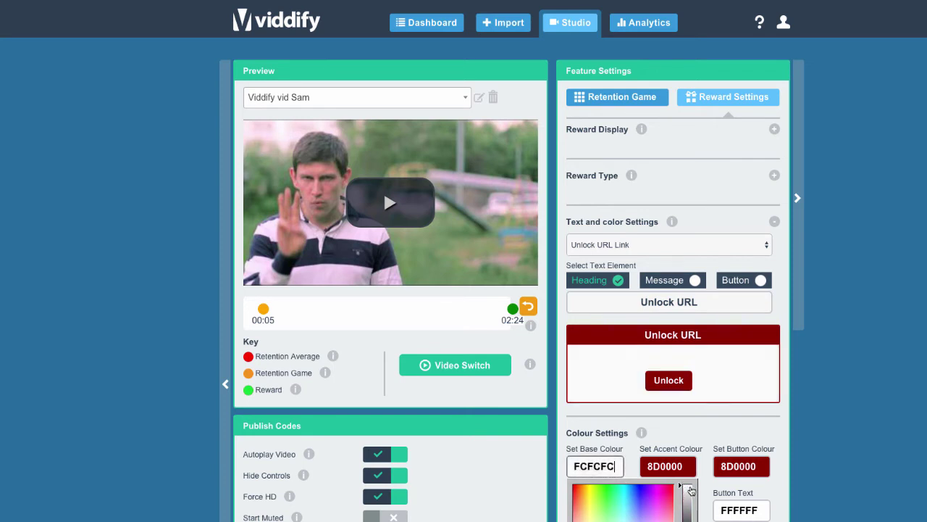
key(Return)
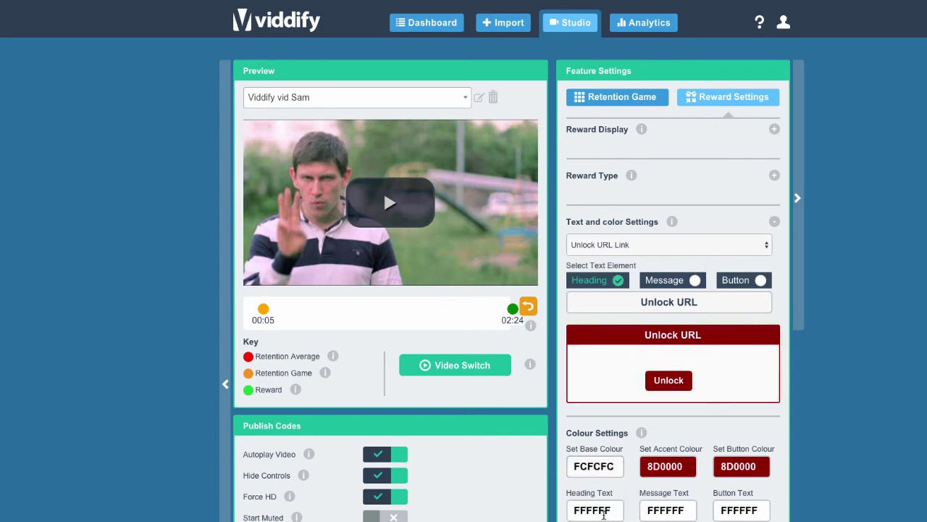
Set the heading text colour to FFF2F2 and the message text colour to 7A7A7A
click(594, 510)
text(FFF2F2)
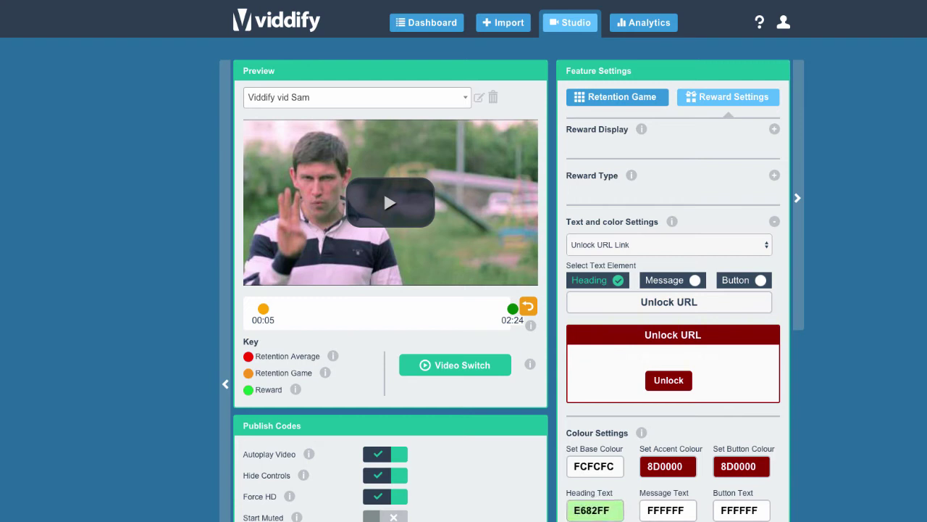
key(BackSpace)
key(BackSpace)
key(BackSpace)
text(0D0C0C)
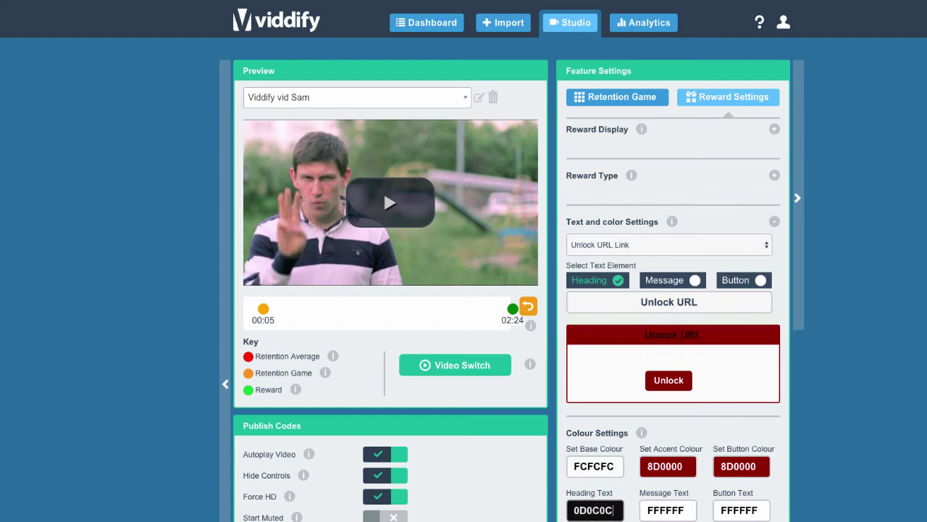
key(ctrl+z)
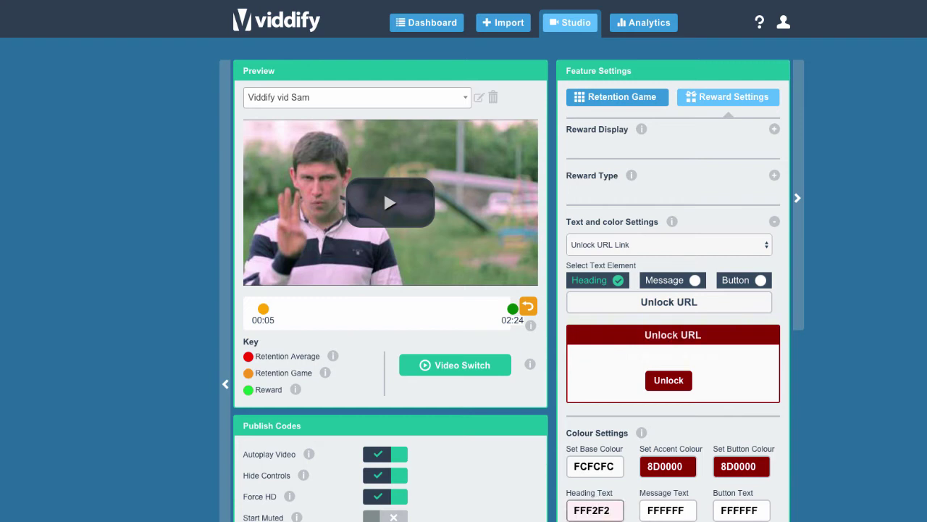
key(Tab)
key(ctrl+a)
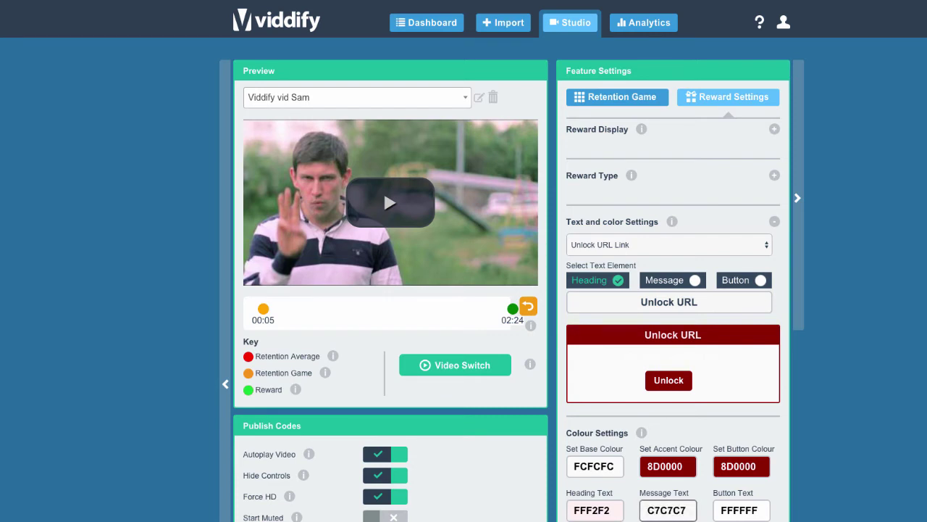
text(7A7A7A)
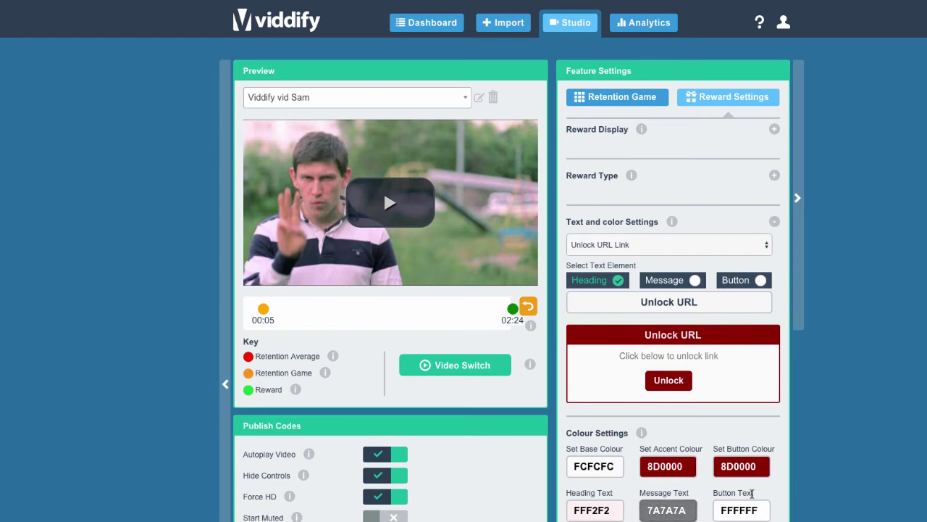
click(748, 508)
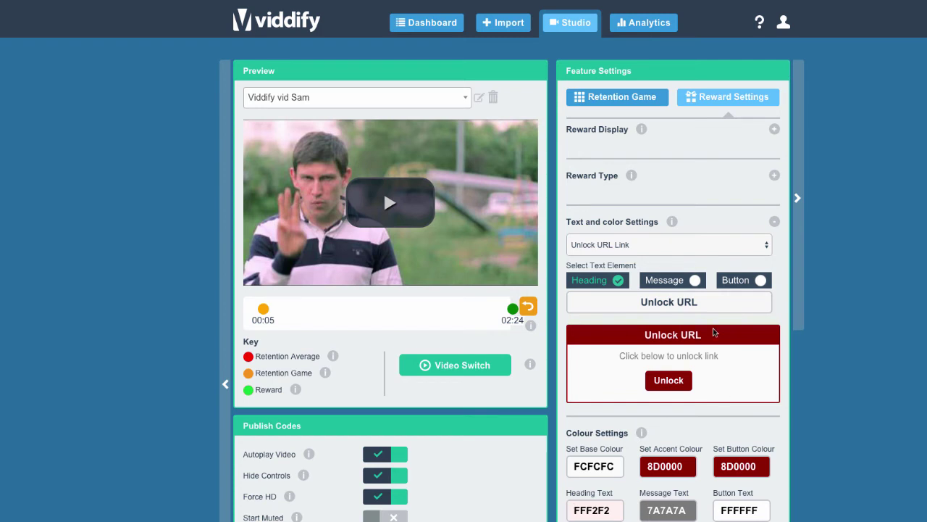
Turn on the sound alert in the reward display options
click(774, 130)
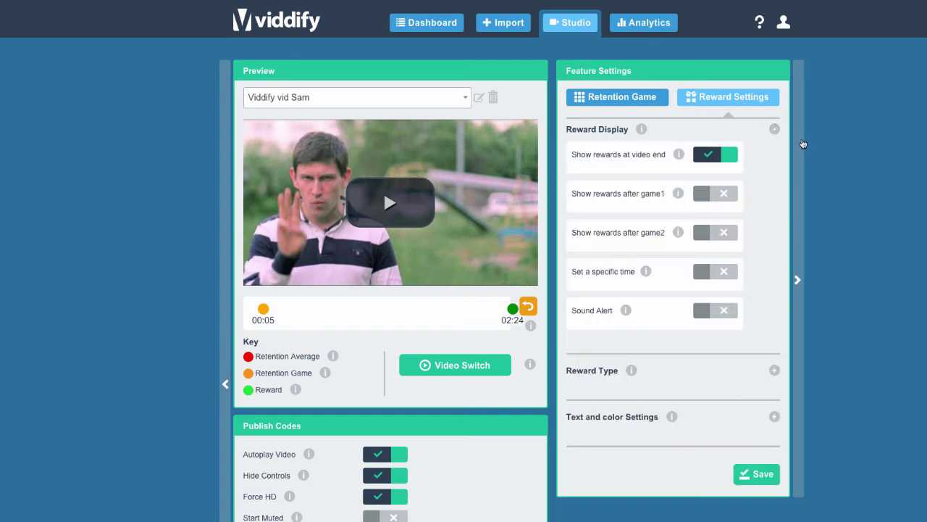
click(703, 272)
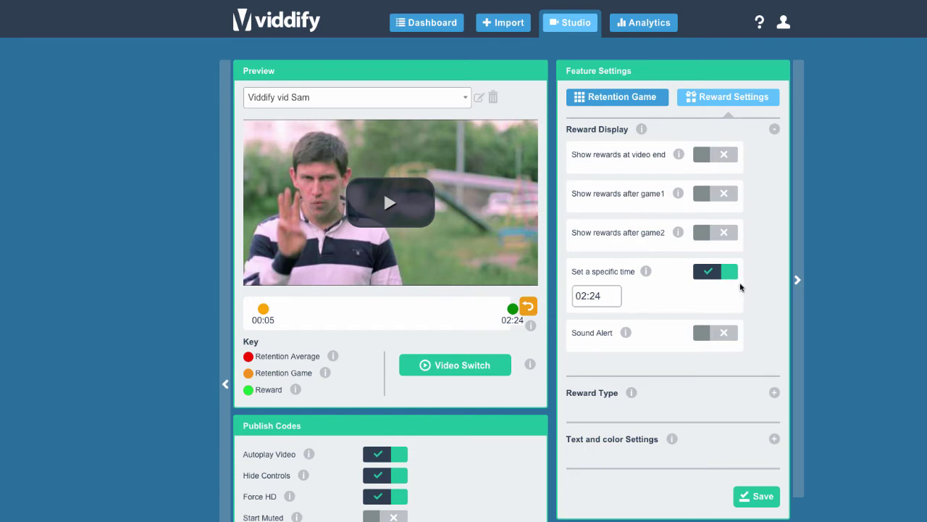
click(717, 333)
Try the reward timing toggles, settling on showing the reward after game 1
click(704, 154)
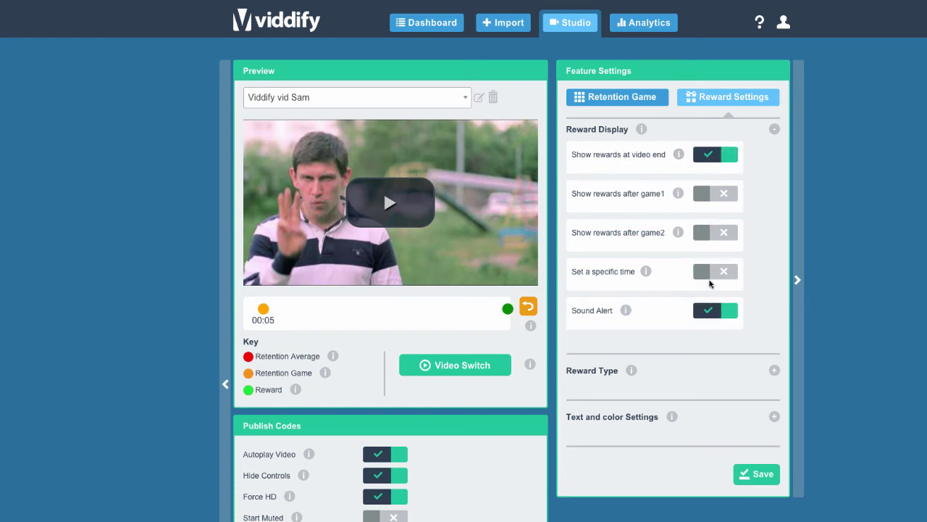
click(709, 275)
click(702, 156)
click(701, 196)
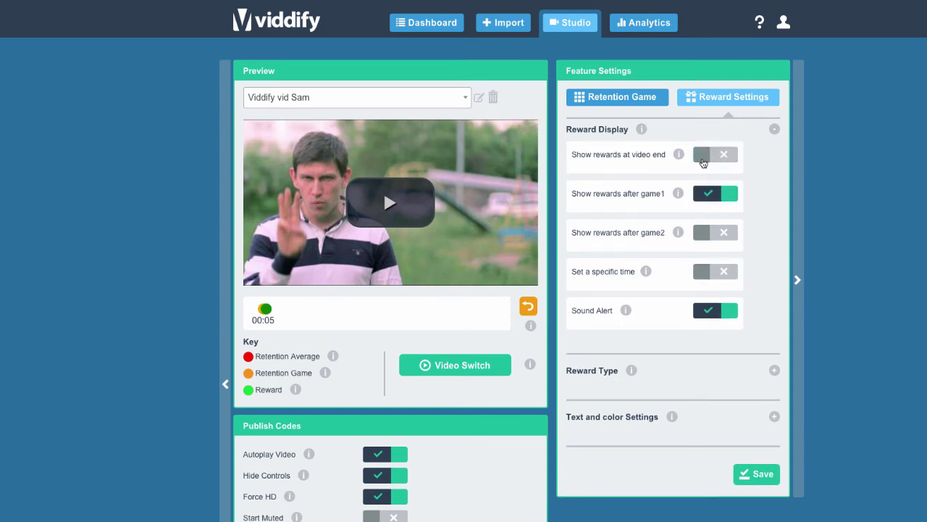
click(703, 155)
click(633, 103)
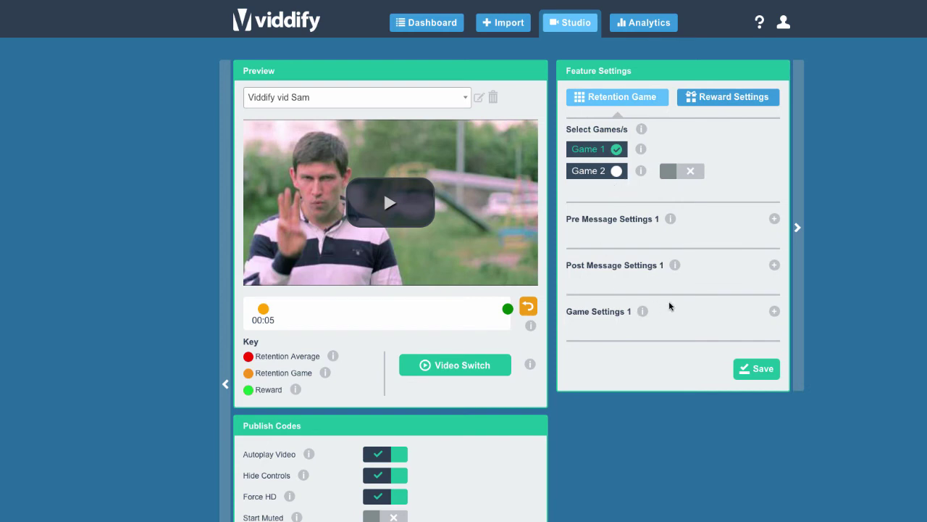
Drag the Retention Game marker on the timeline so the puzzle starts at 0:10
click(774, 220)
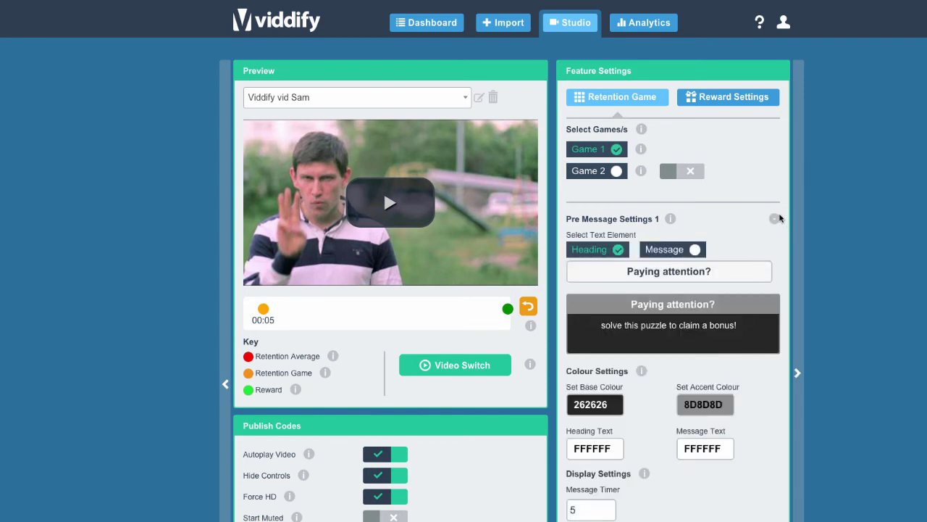
click(775, 218)
click(775, 265)
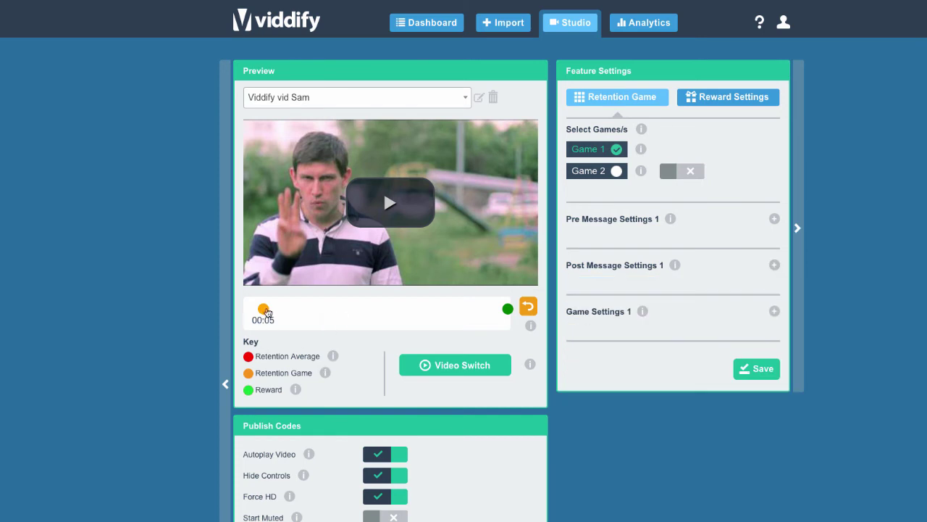
drag(266, 312, 265, 316)
drag(265, 316, 270, 314)
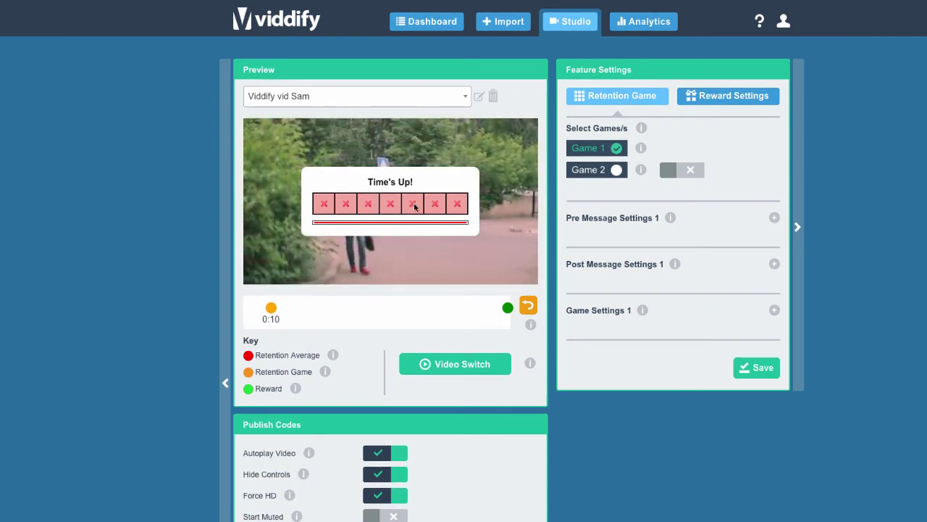
Generate the video's iframe embed code and select it in the Embed Code box
scroll(392, 318, down, 1)
scroll(392, 318, down, 5)
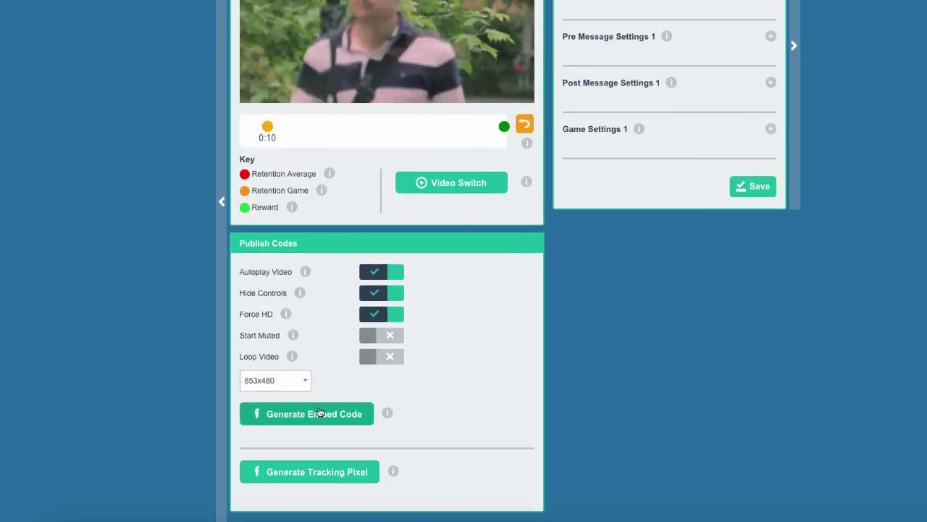
click(316, 414)
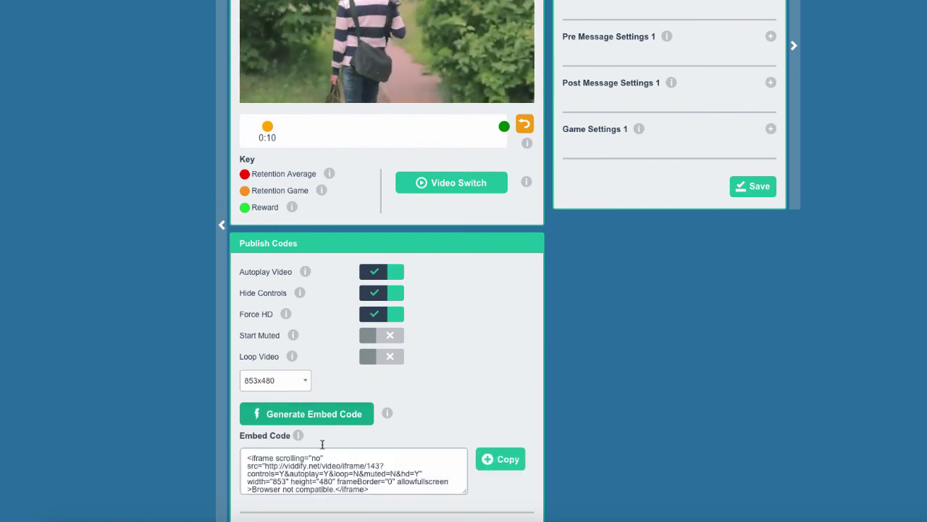
scroll(300, 452, down, 2)
drag(248, 392, 411, 495)
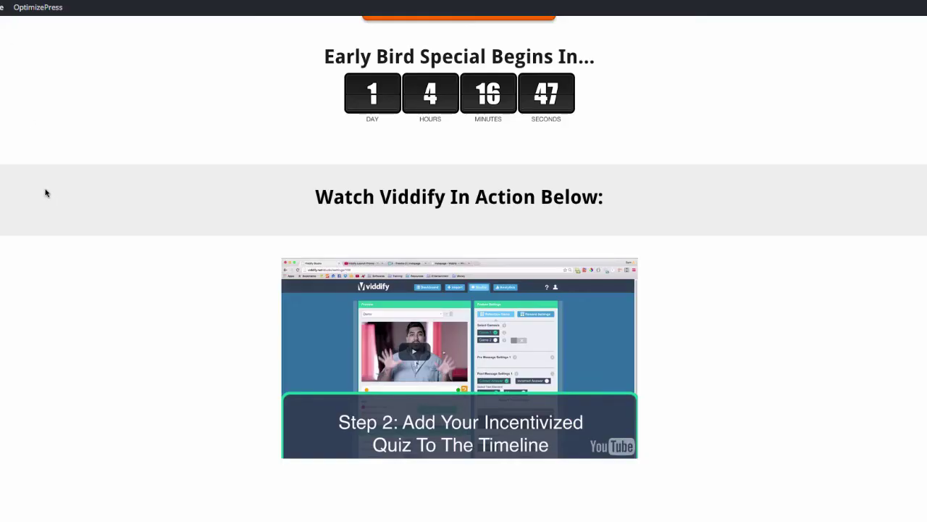
Scroll to the top of the OptimizePress landing page in the live editor
scroll(91, 169, up, 6)
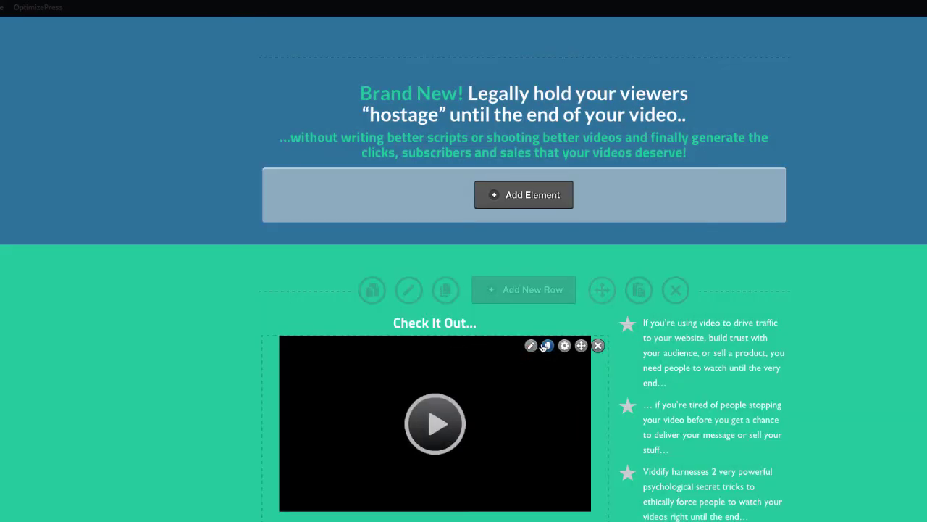
Replace the Check It Out video's embed code with the Viddify code and insert it
click(532, 347)
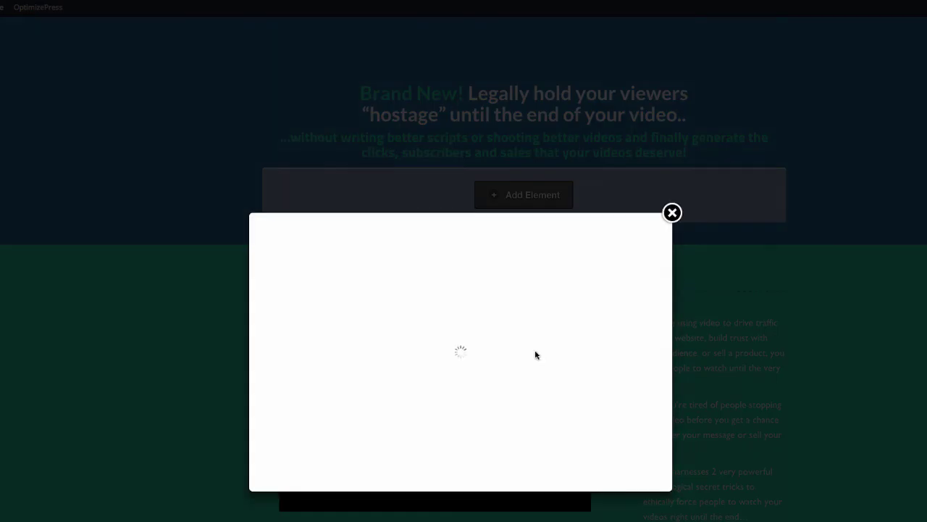
scroll(295, 396, down, 4)
scroll(437, 412, down, 1)
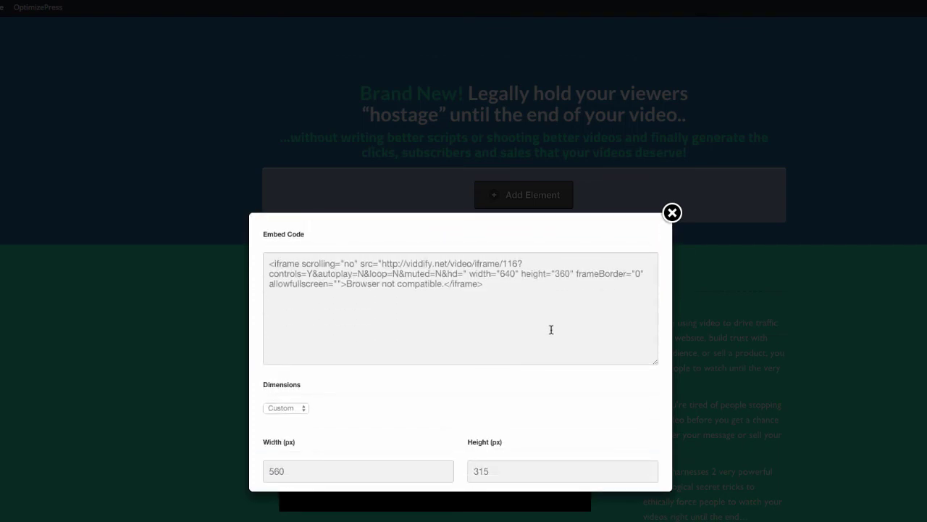
triple_click(550, 326)
scroll(428, 420, down, 10)
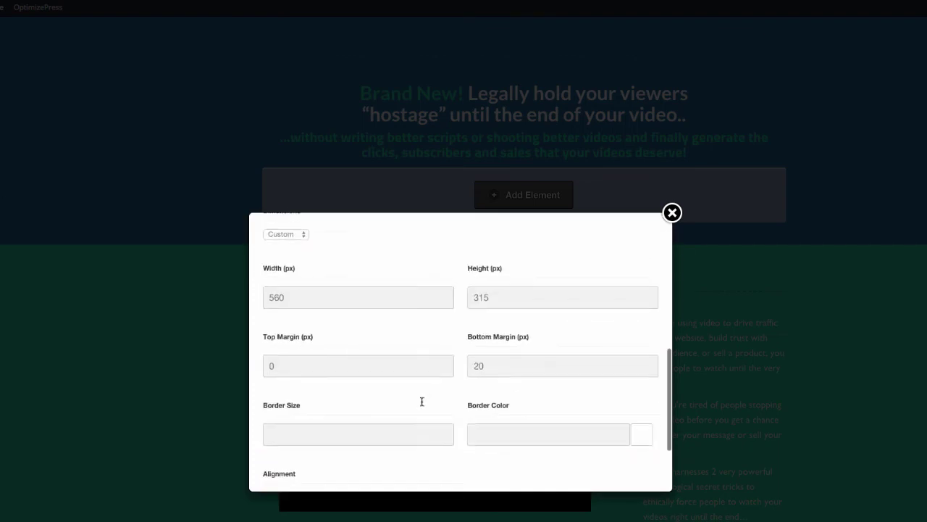
scroll(471, 434, down, 3)
click(638, 468)
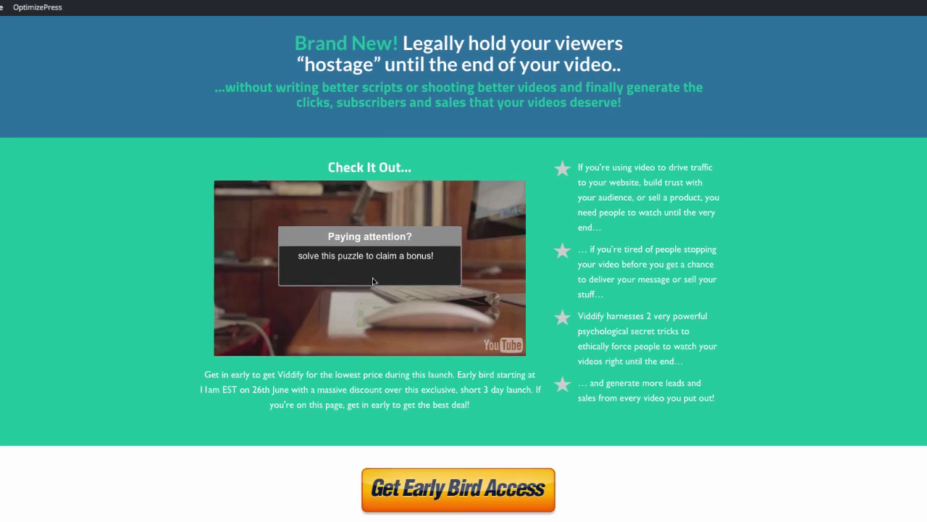
Dismiss the Paying attention message and pick two squares in the colour-memory puzzle
click(379, 247)
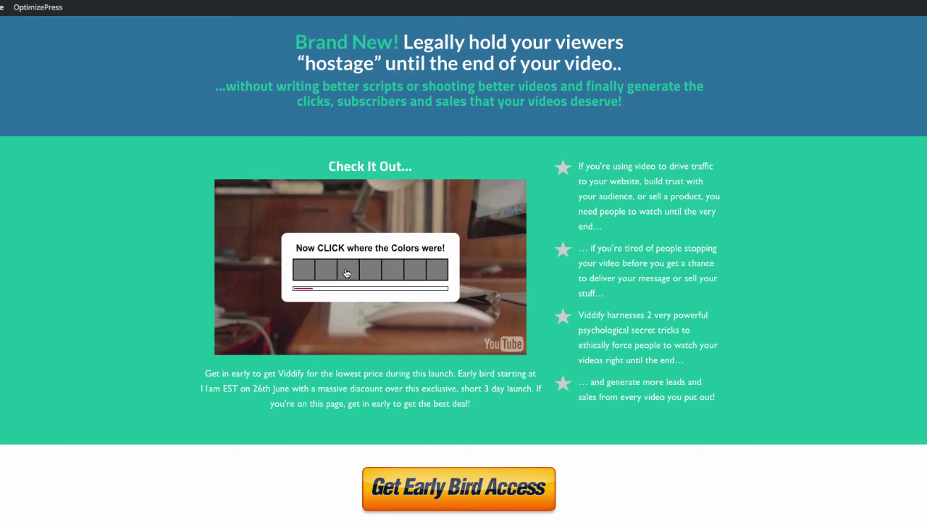
click(333, 275)
click(414, 272)
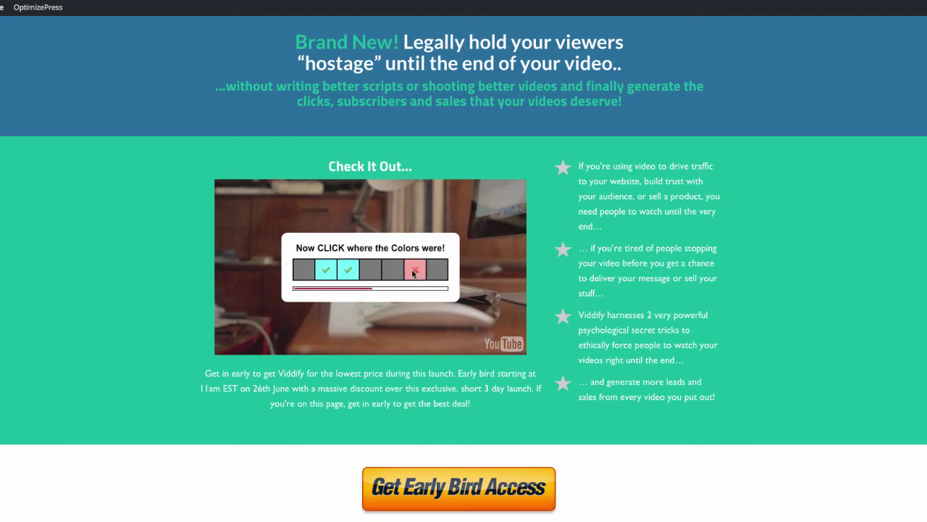